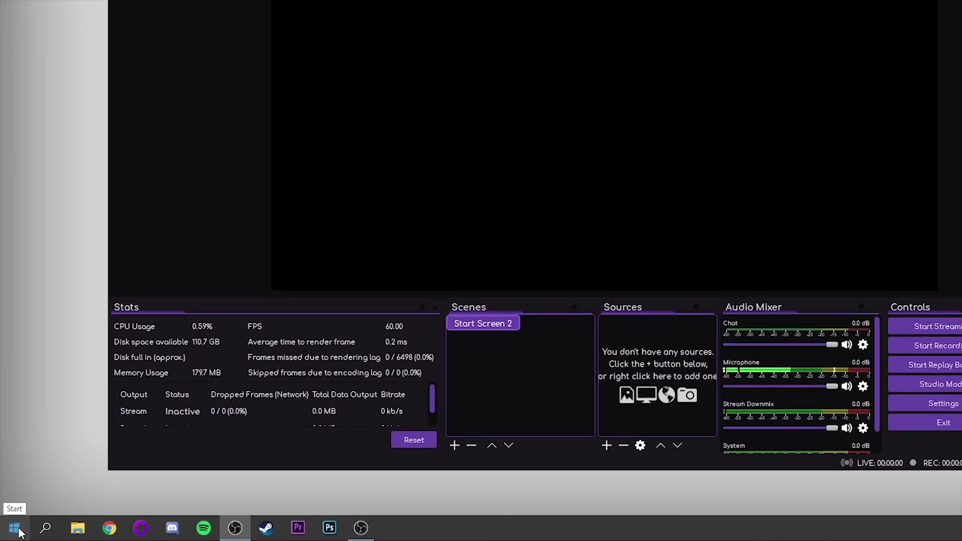
Step: Search the Start menu for 'obs' and return to the OBS window
click(14, 532)
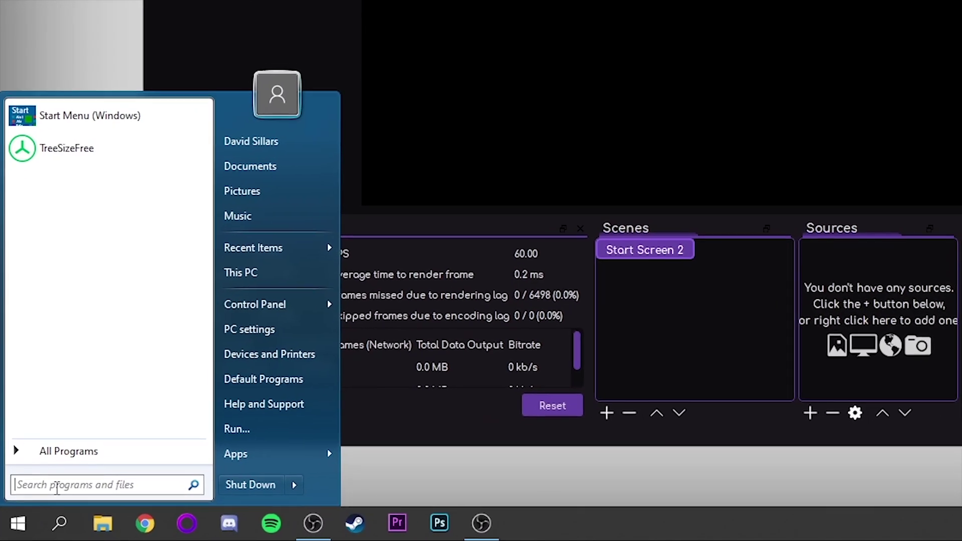
text(obs)
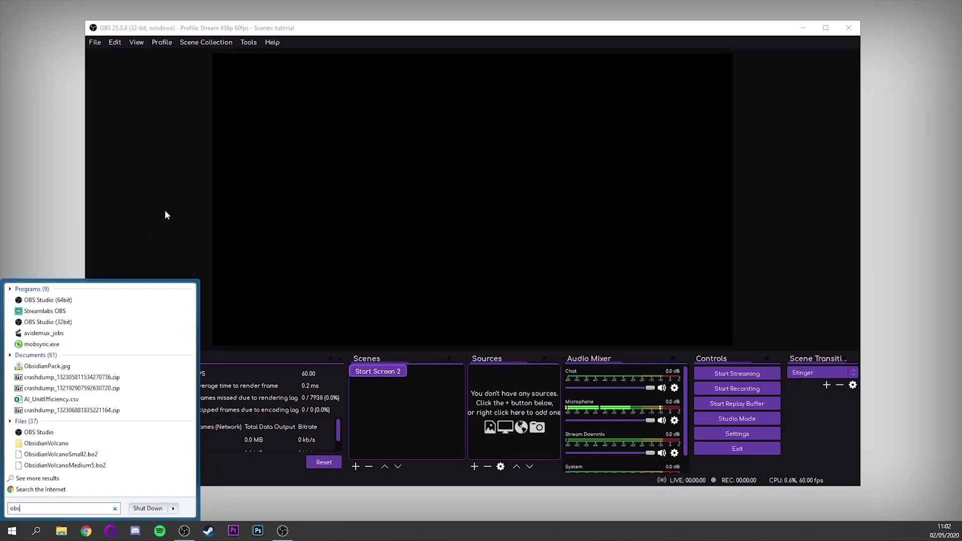
click(192, 156)
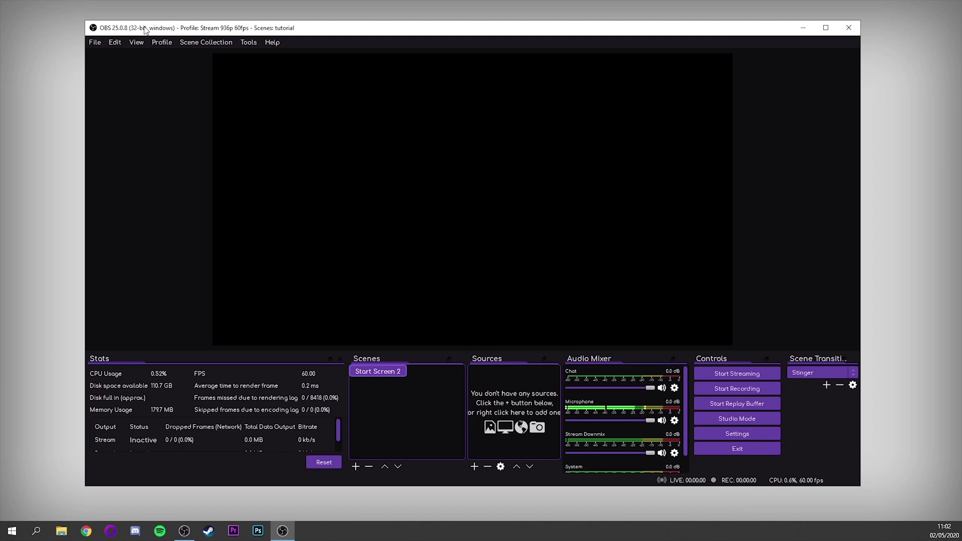
Step: Open OBS Settings and keep the interface theme on Twitchy
click(749, 440)
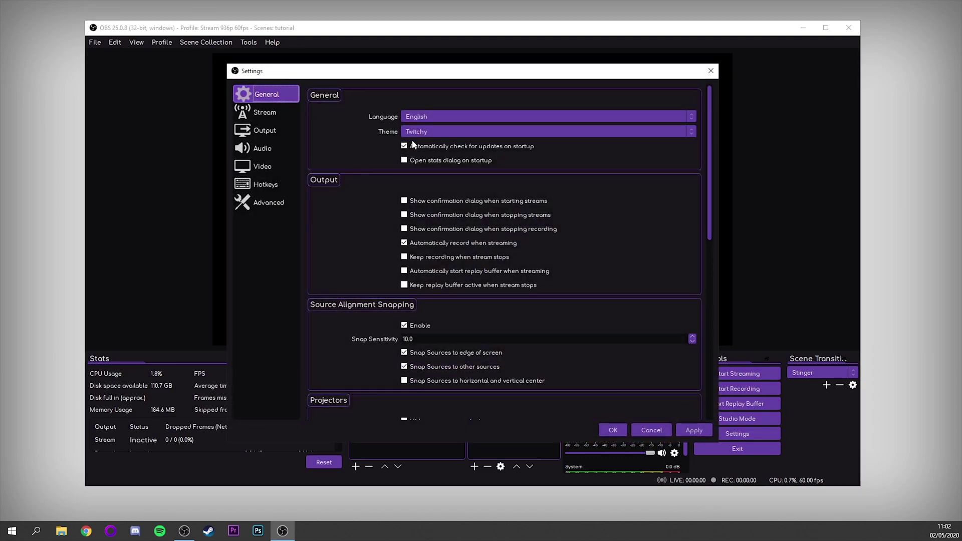
mouse_move(711, 179)
mouse_down()
mouse_move(698, 365)
mouse_move(691, 180)
mouse_up()
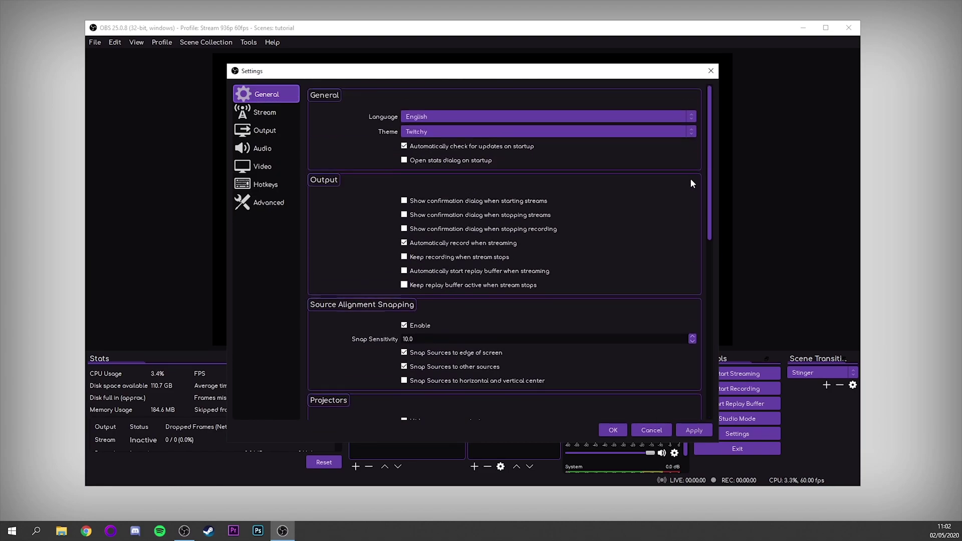
click(525, 132)
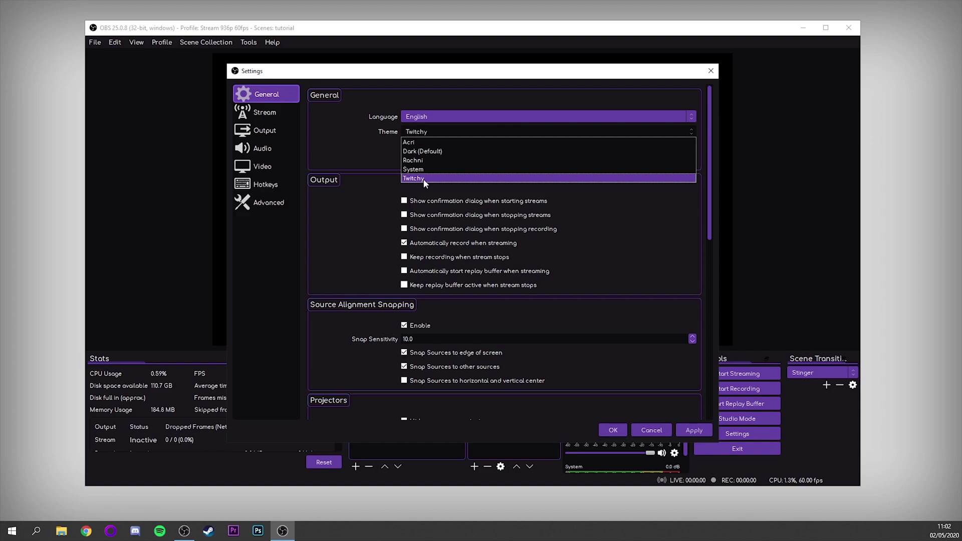
click(363, 217)
Step: Move from the Stream settings page to the Output settings page
drag(708, 205, 695, 248)
scroll(692, 243, up, 5)
click(263, 113)
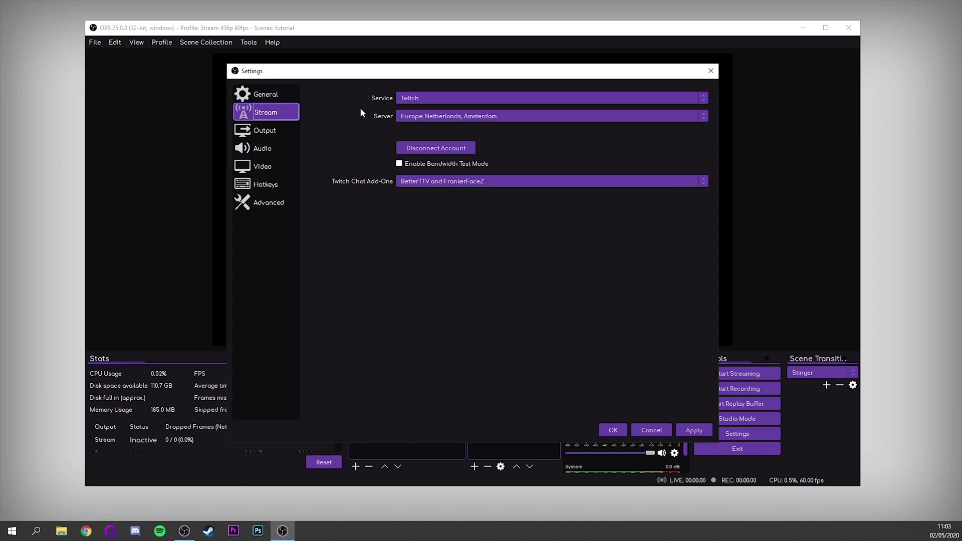
click(271, 131)
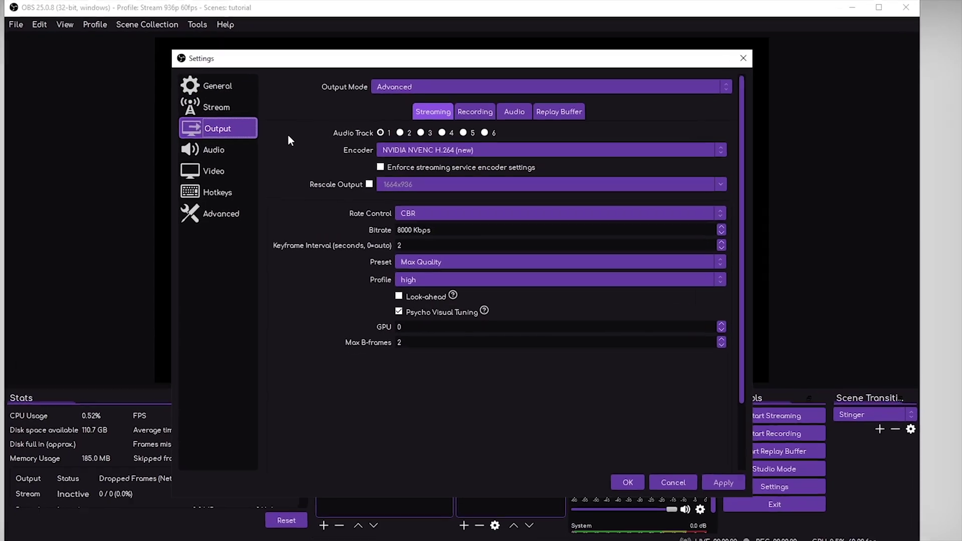
Step: Keep Output Mode on Advanced and the Recording type on Standard
click(387, 86)
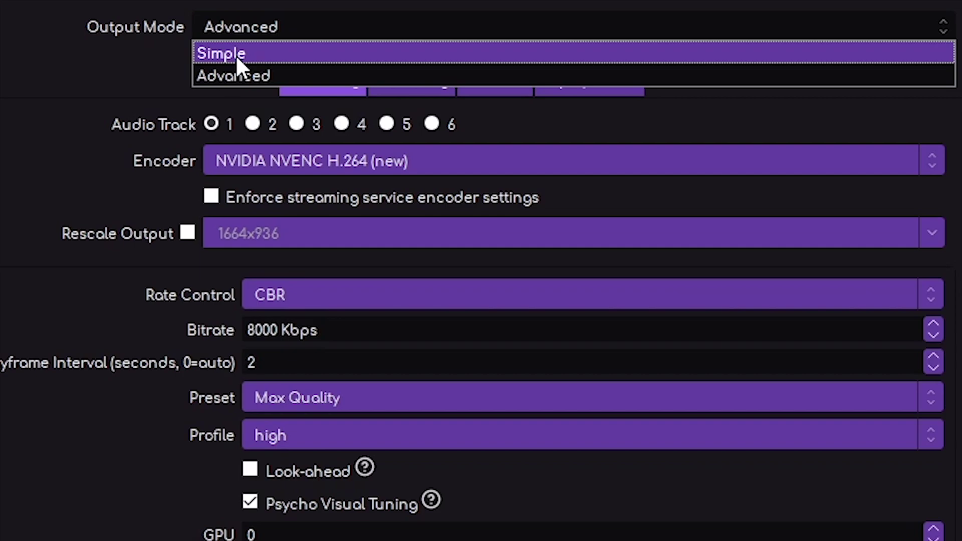
click(248, 78)
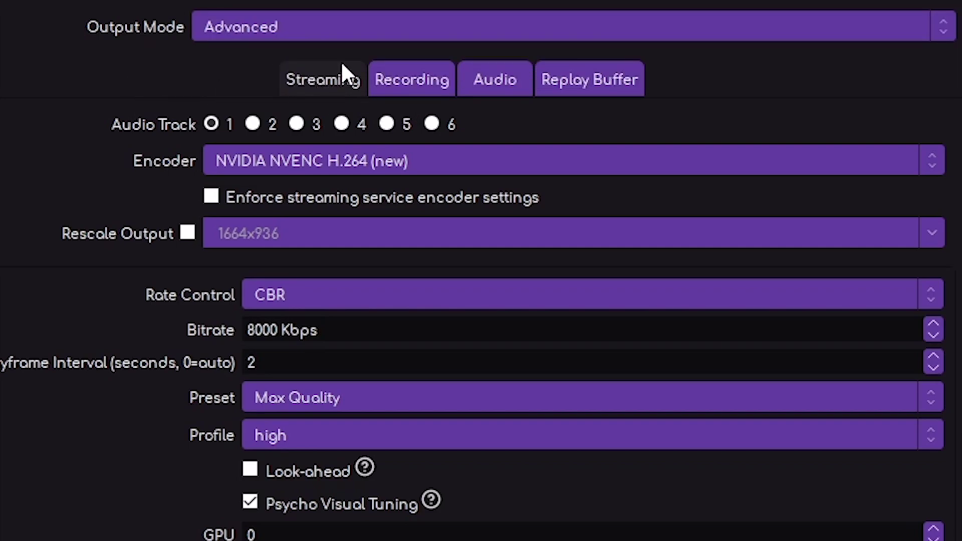
click(437, 95)
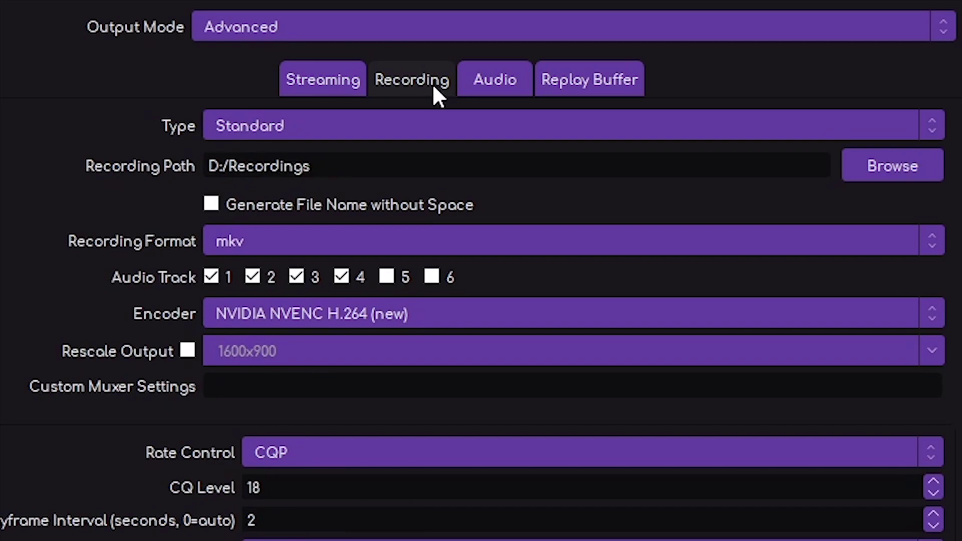
click(312, 123)
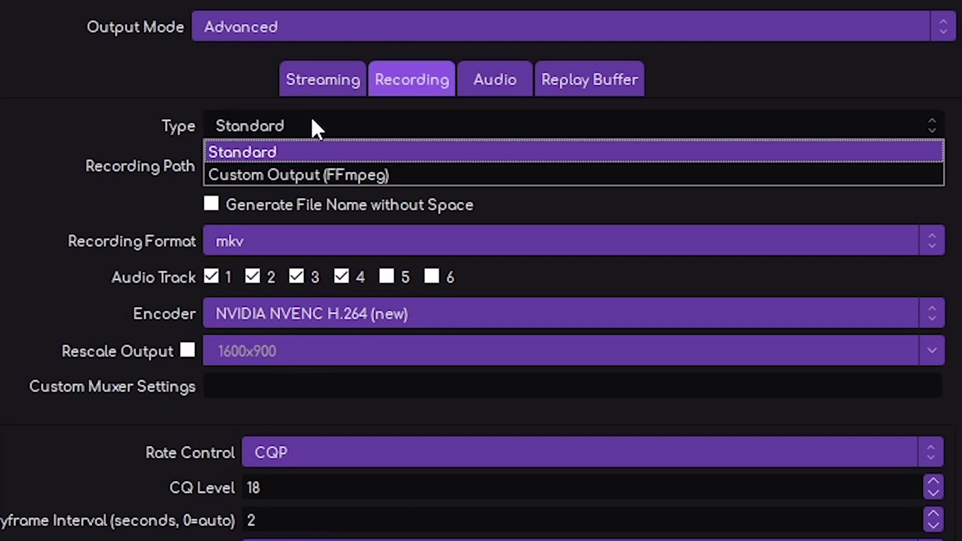
click(306, 151)
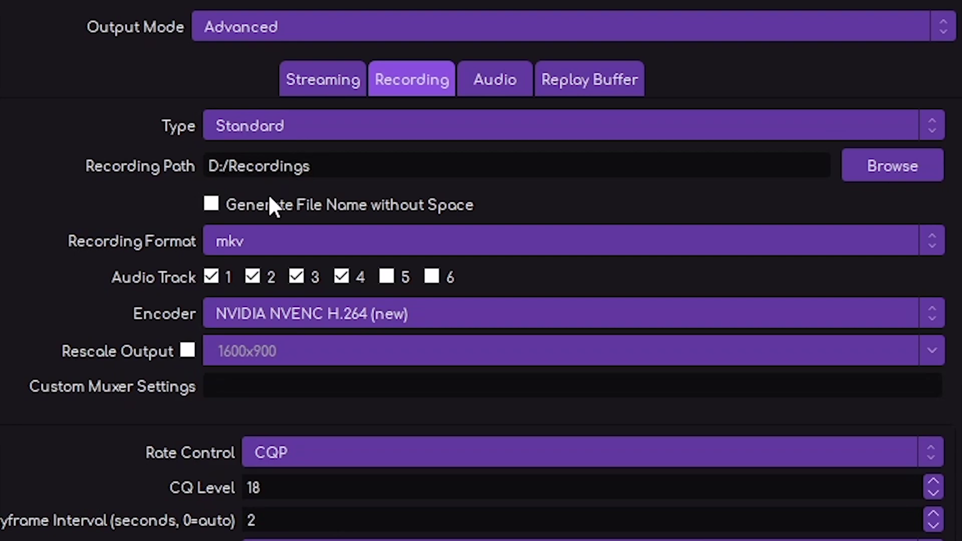
click(225, 246)
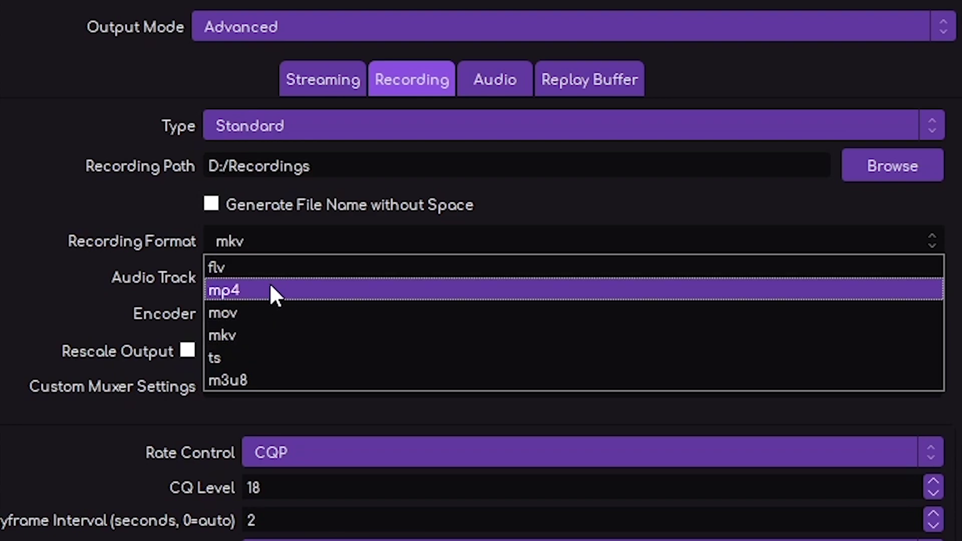
click(265, 243)
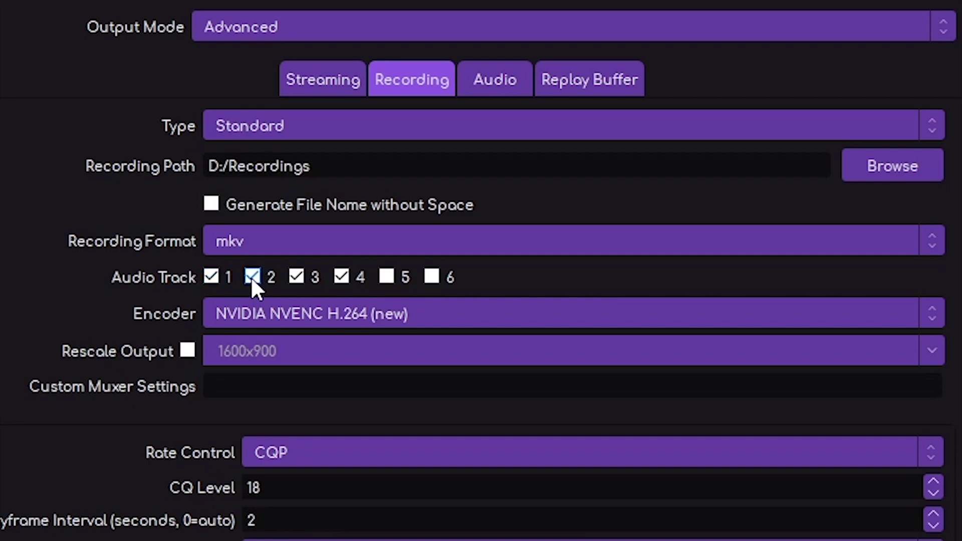
click(269, 310)
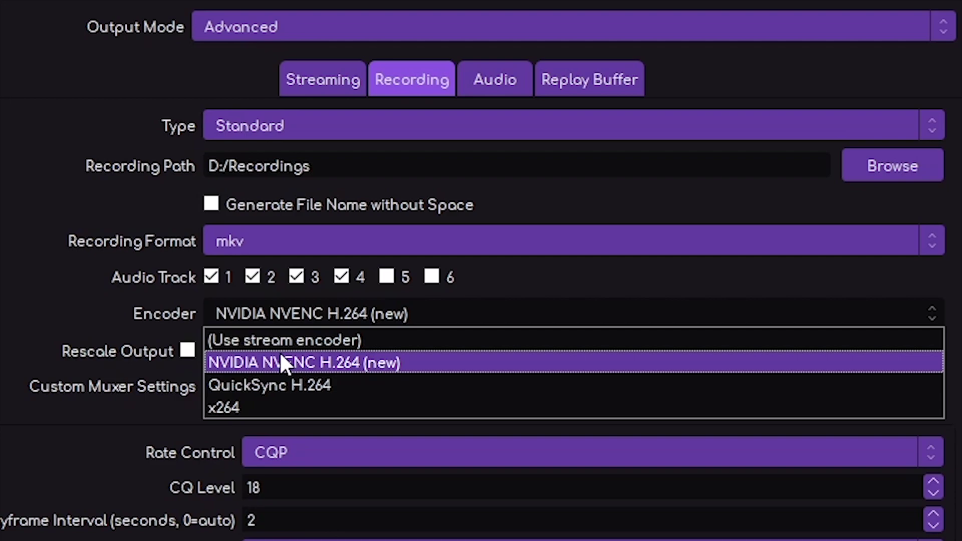
click(305, 366)
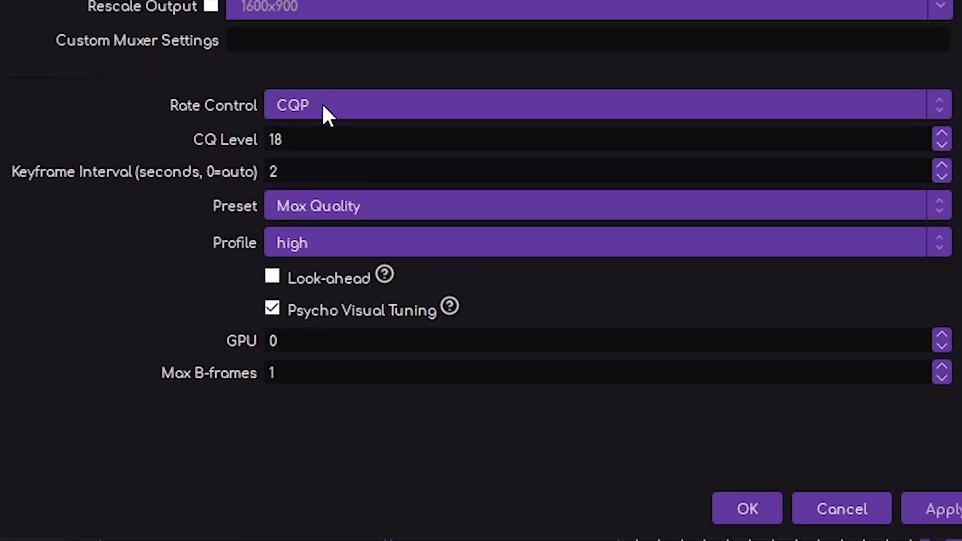
click(323, 106)
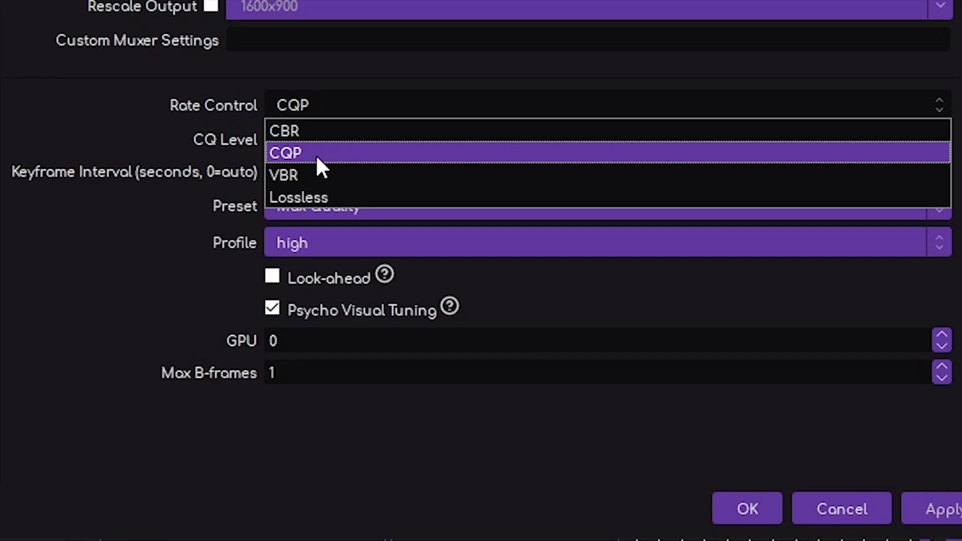
click(314, 108)
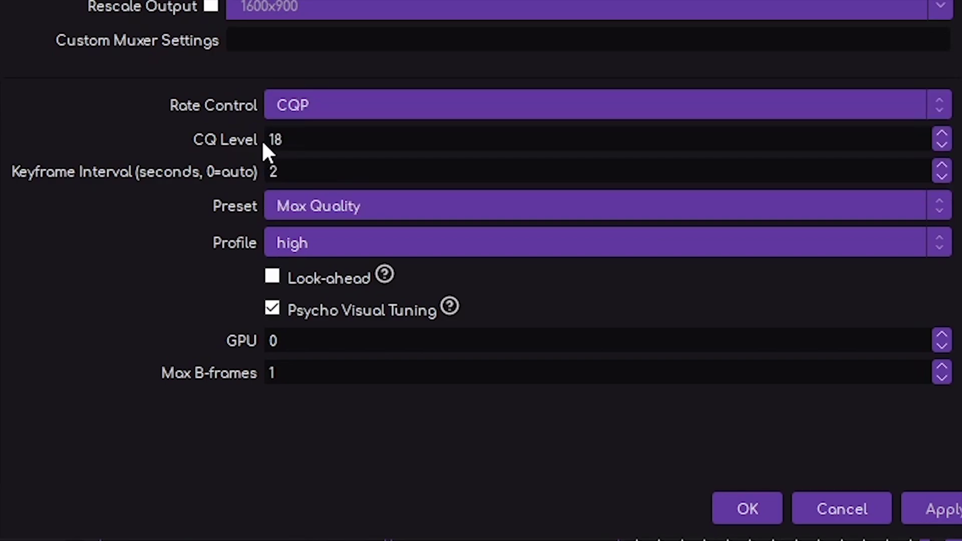
key(BackSpace)
text(3)
drag(294, 140, 262, 146)
click(289, 144)
Step: Keep the Max Quality preset, set Profile to high, and enable Psycho Visual Tuning
click(291, 200)
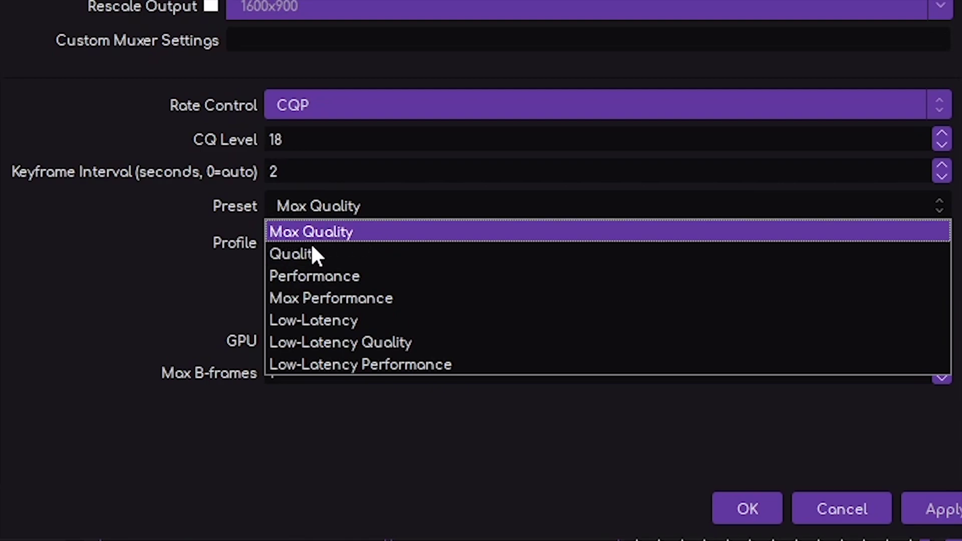
click(321, 205)
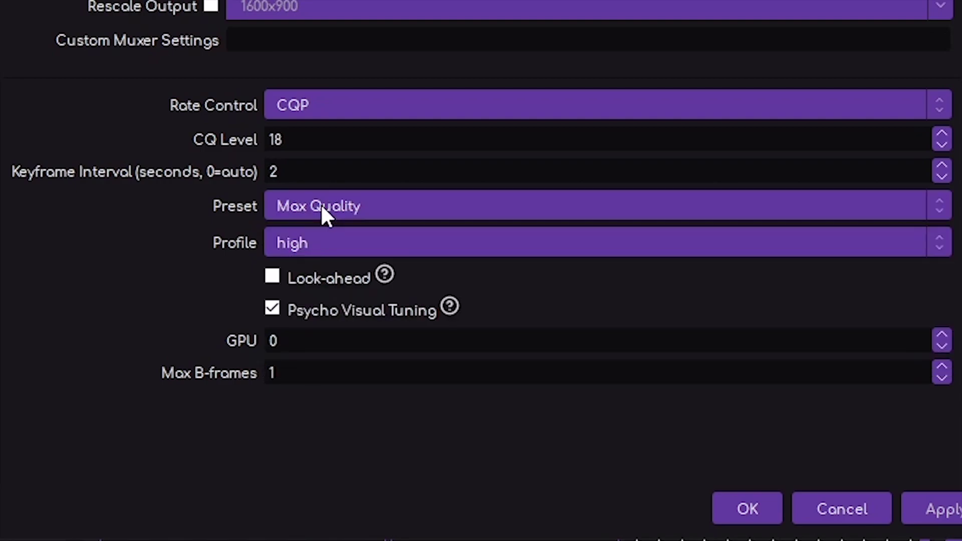
click(318, 255)
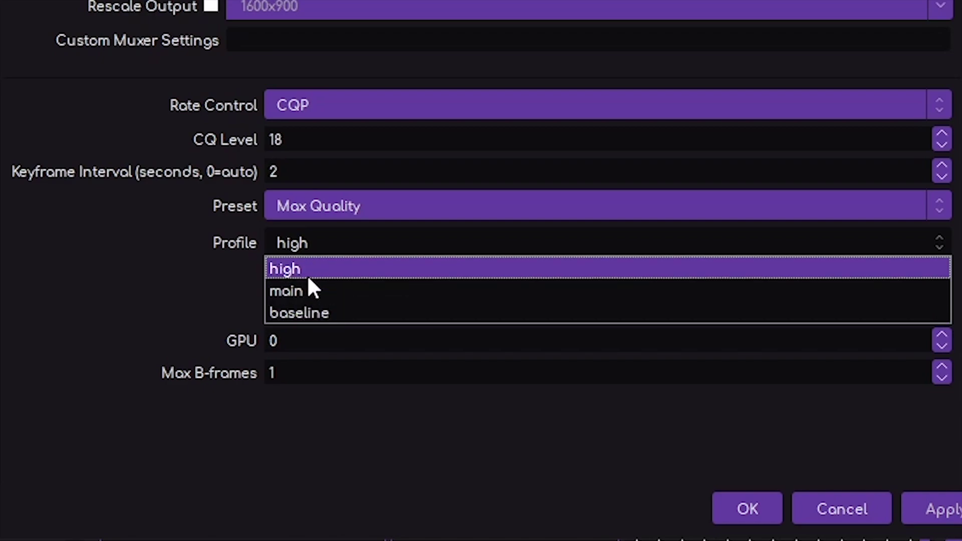
click(299, 245)
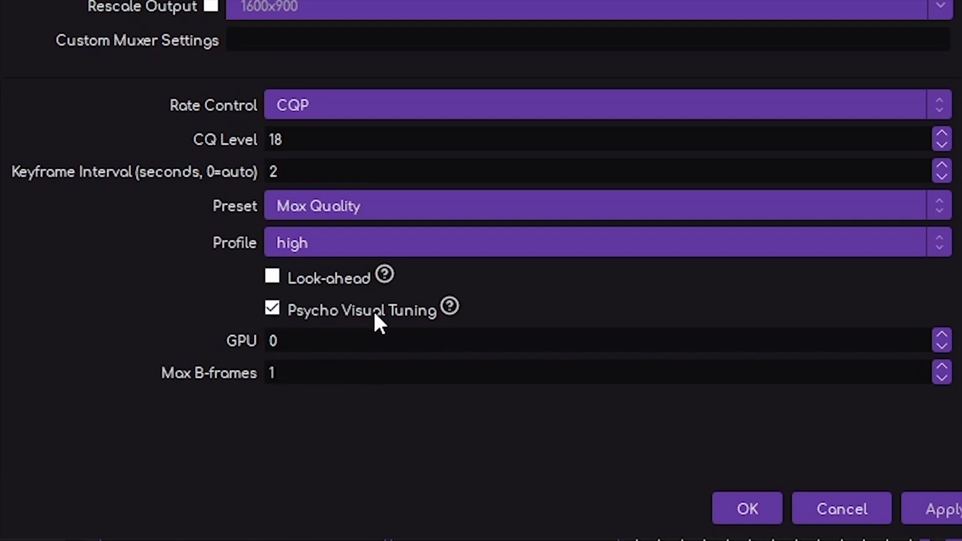
mouse_move(271, 308)
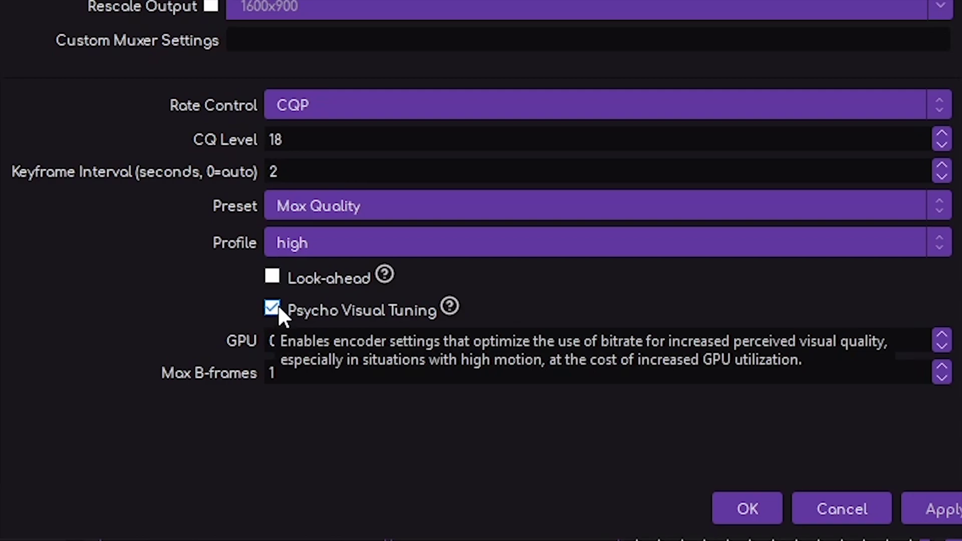
click(266, 305)
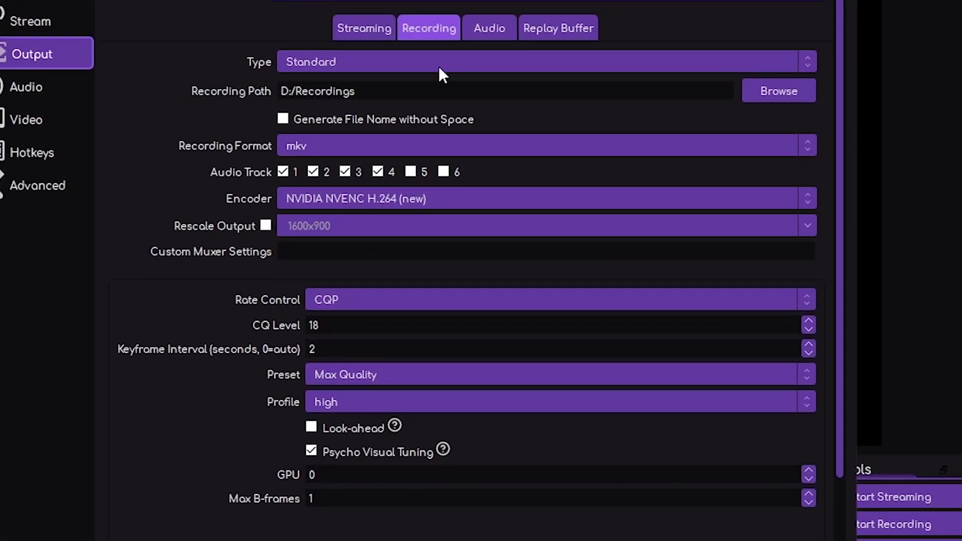
Step: On the Output Audio tab, keep Track 2's audio bitrate at 320
click(491, 30)
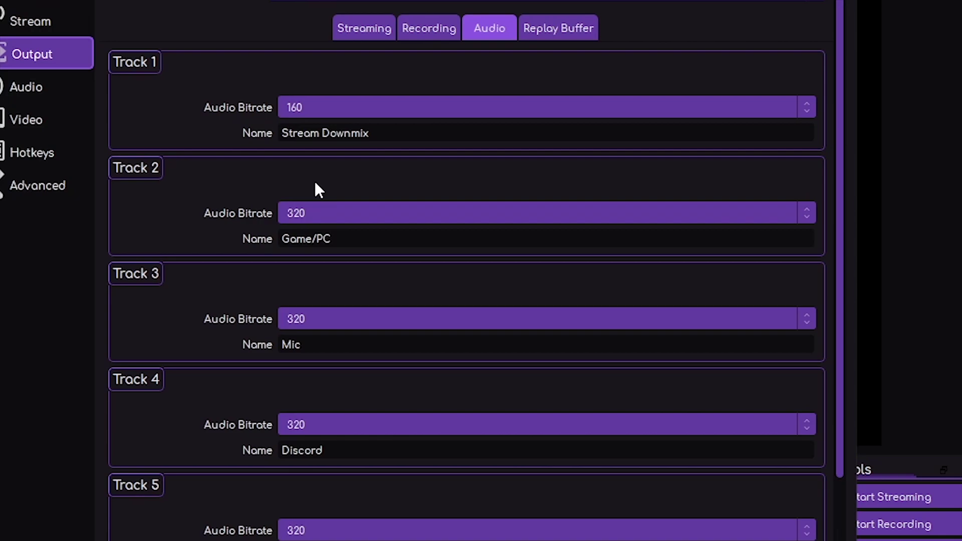
click(329, 213)
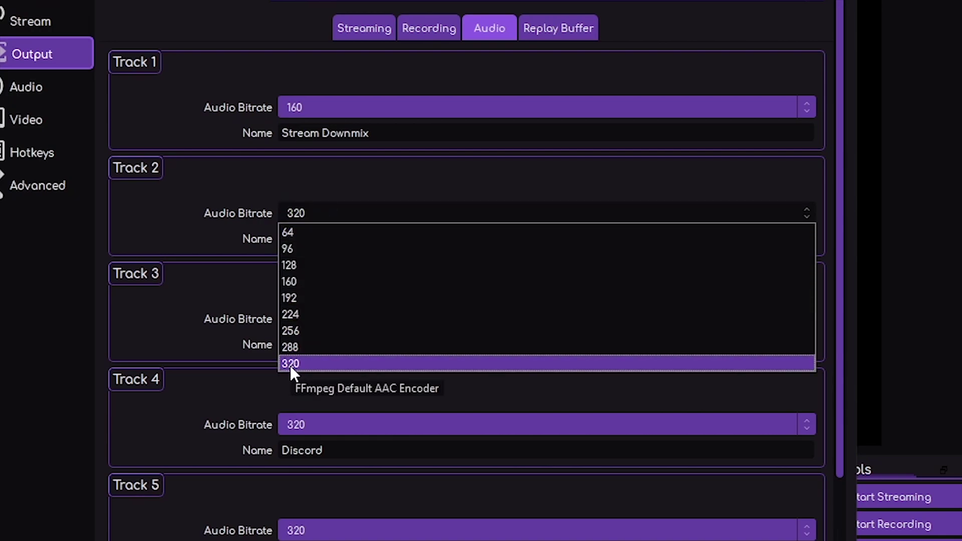
click(299, 211)
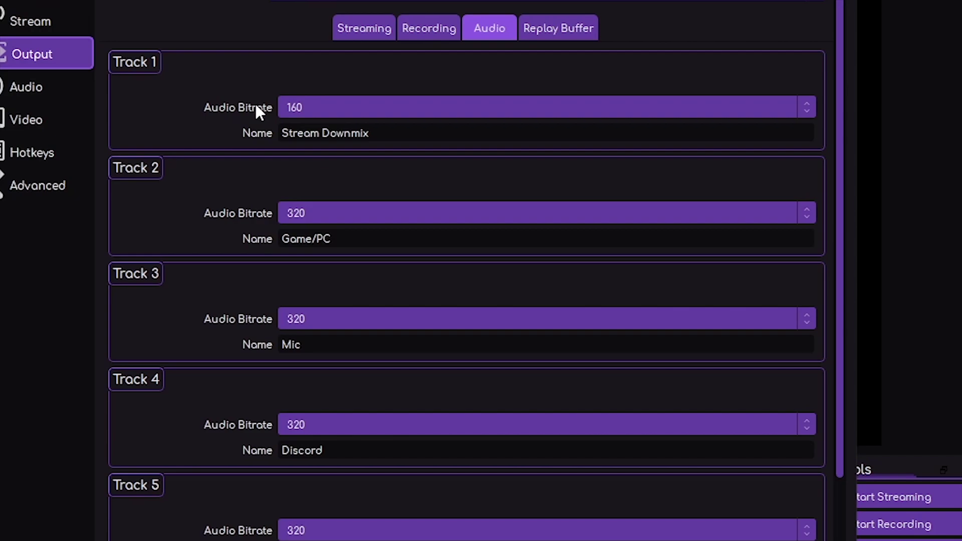
Step: Check the Replay Buffer tab, then keep the audio Sample Rate at 48 kHz
click(581, 27)
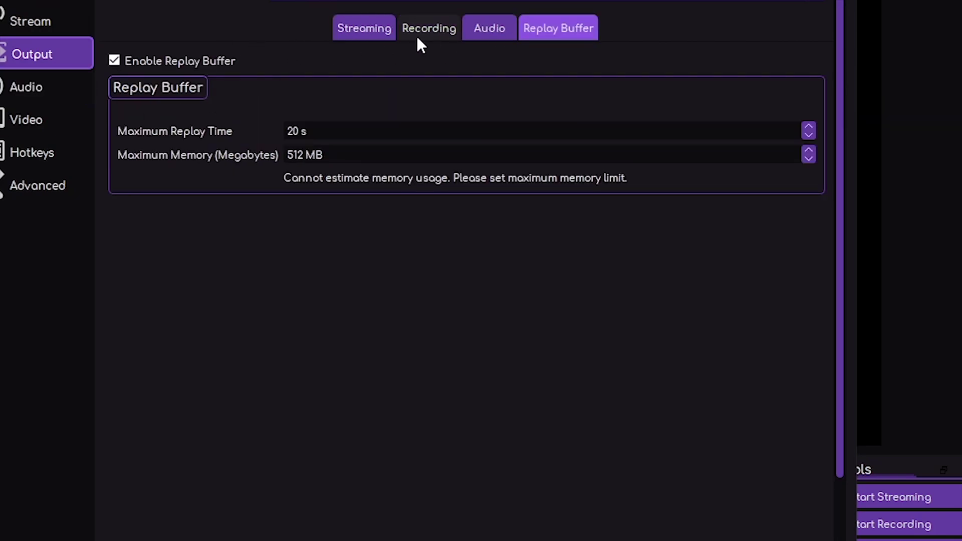
click(480, 30)
click(61, 88)
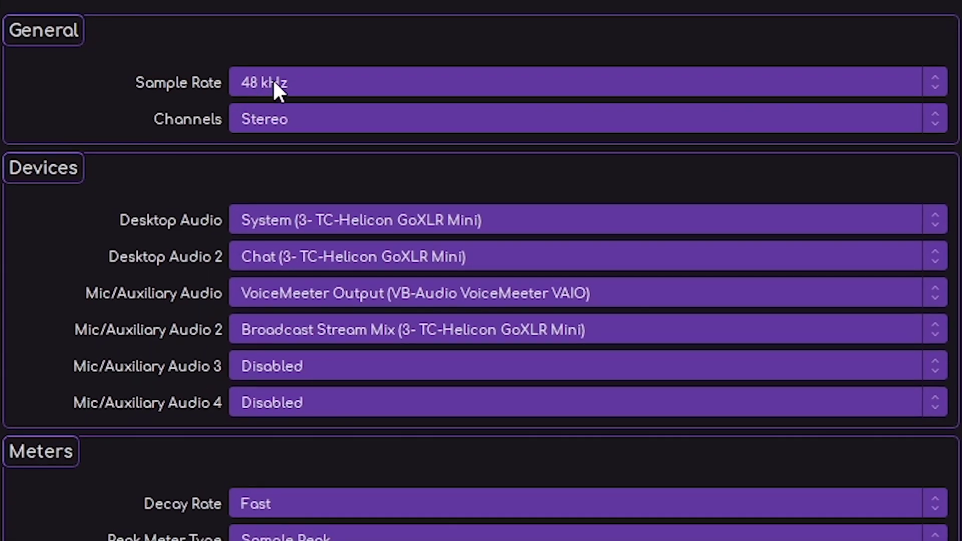
click(275, 84)
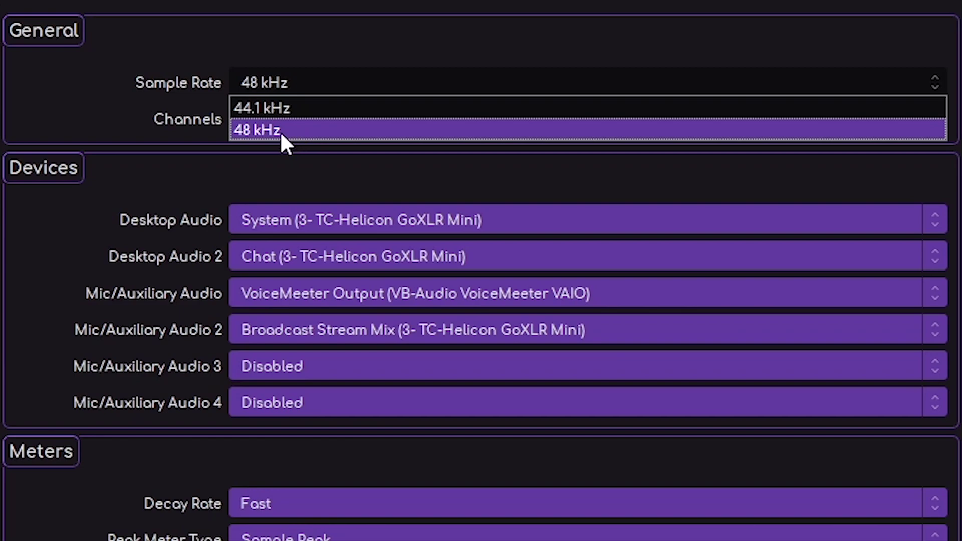
click(250, 130)
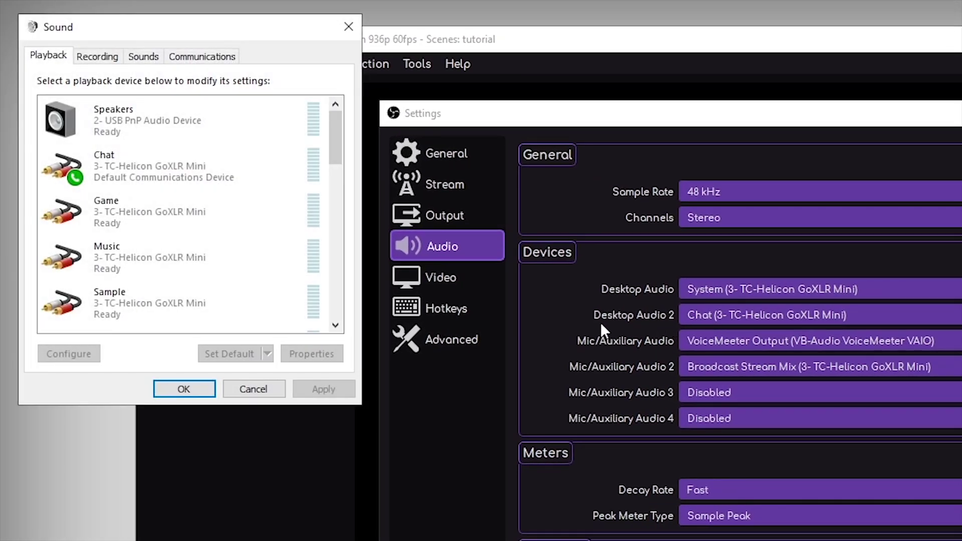
drag(334, 125, 161, 79)
click(97, 56)
scroll(335, 124, down, 1)
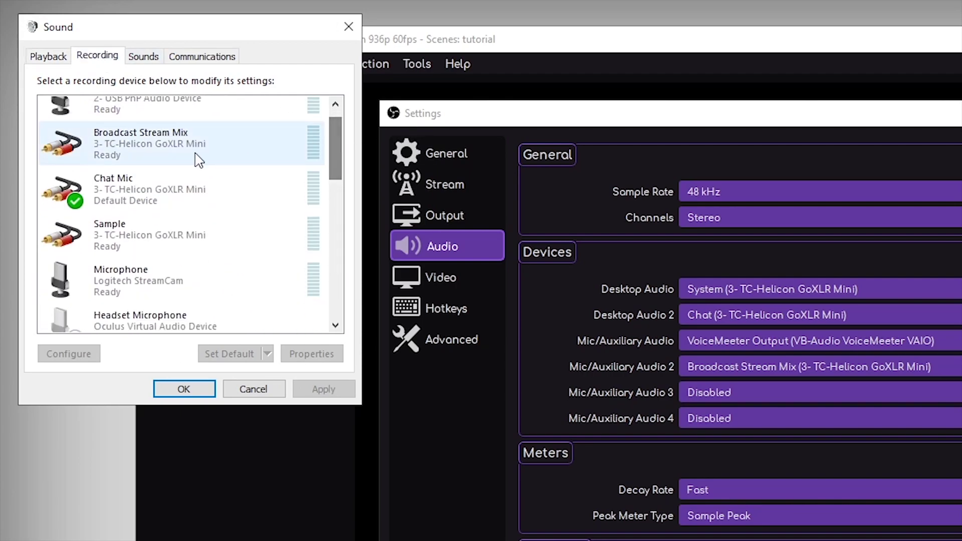
right_click(200, 190)
click(236, 267)
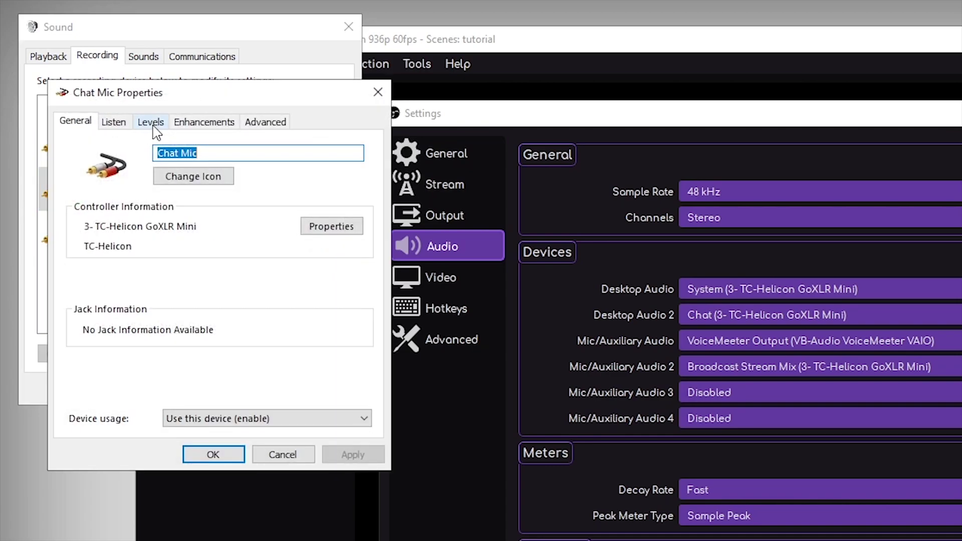
click(272, 125)
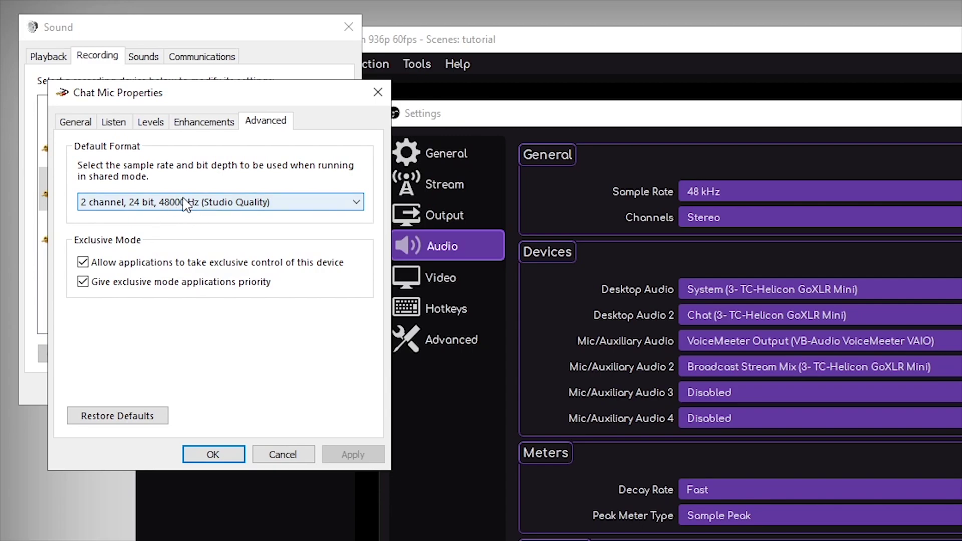
click(185, 454)
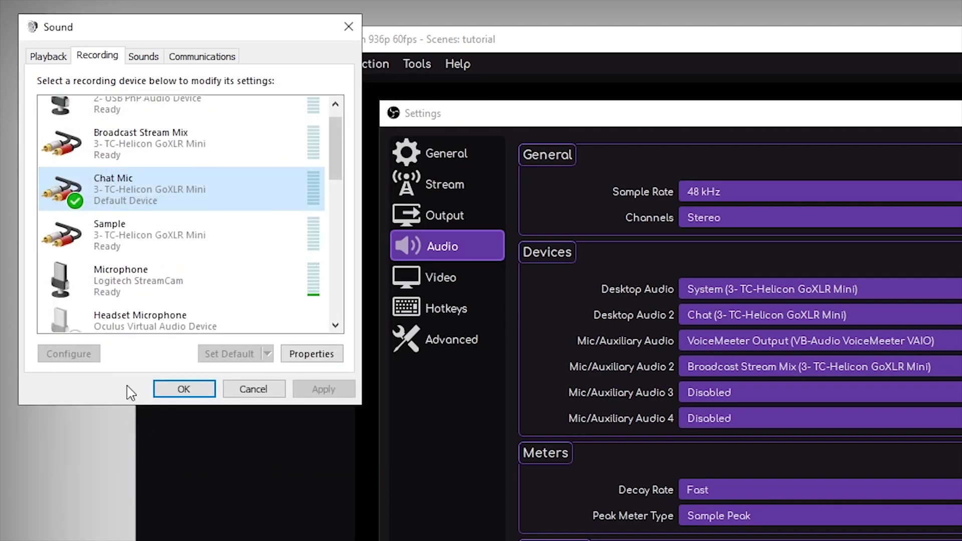
click(190, 389)
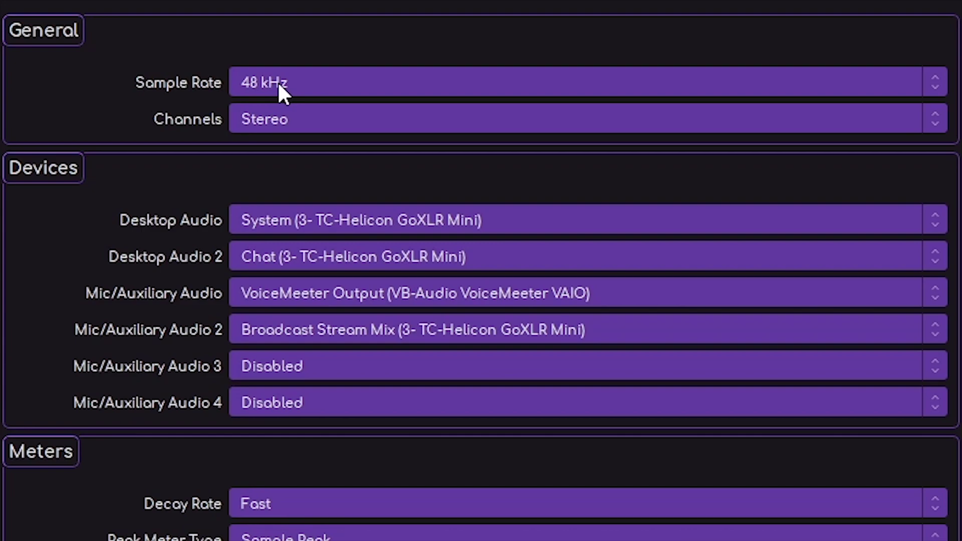
click(270, 82)
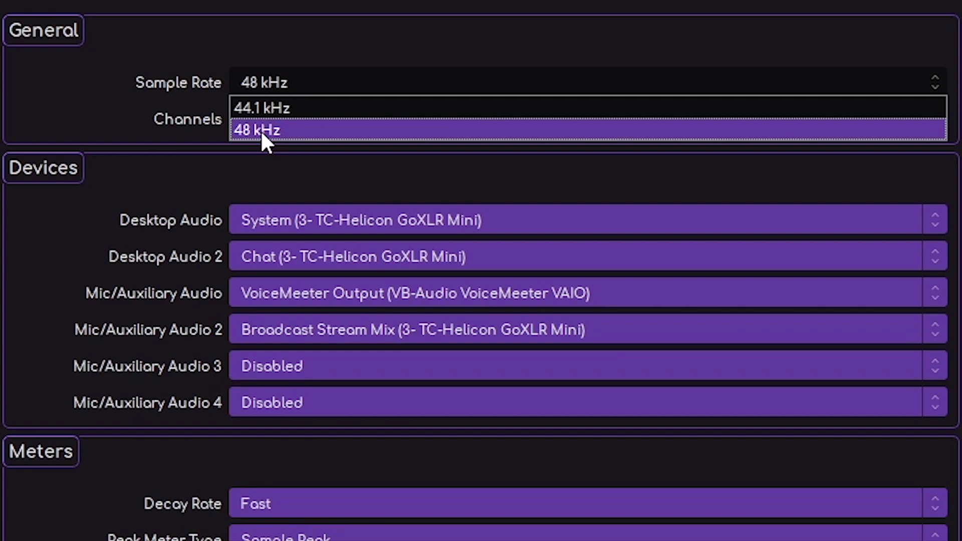
click(258, 130)
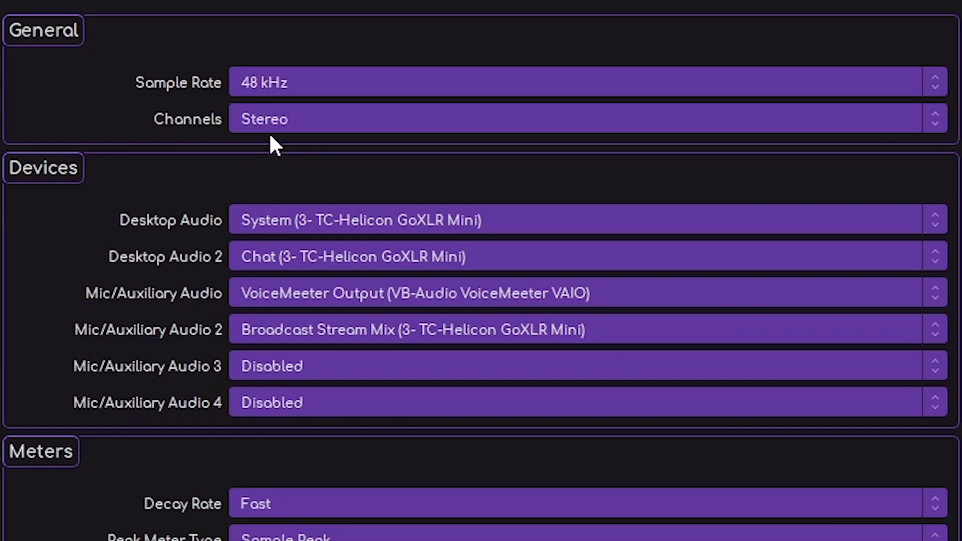
click(293, 120)
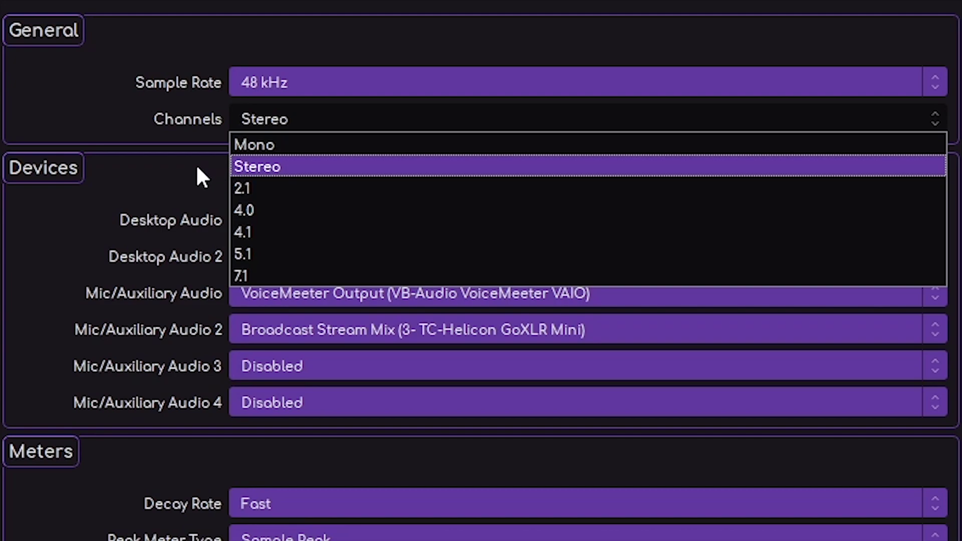
click(313, 120)
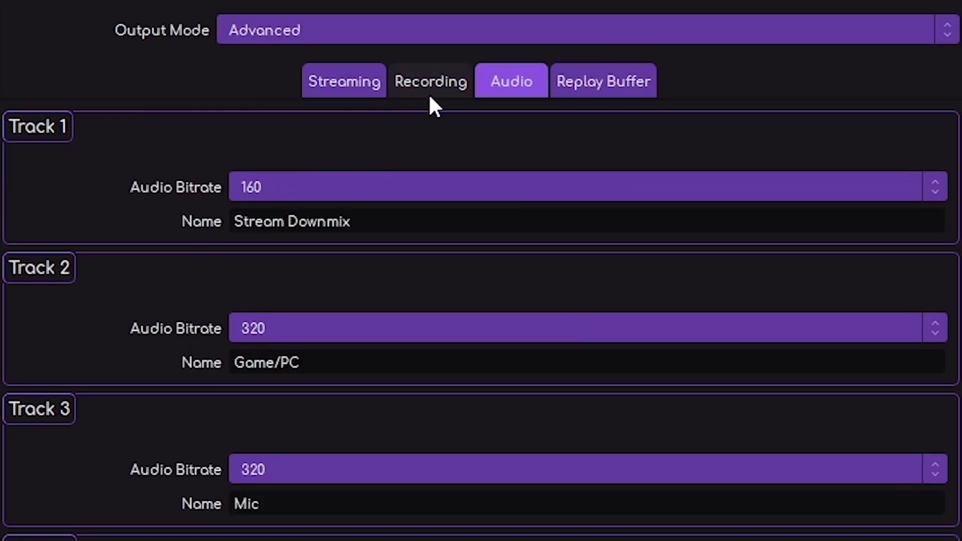
Step: Look over the Output recording settings again
click(428, 93)
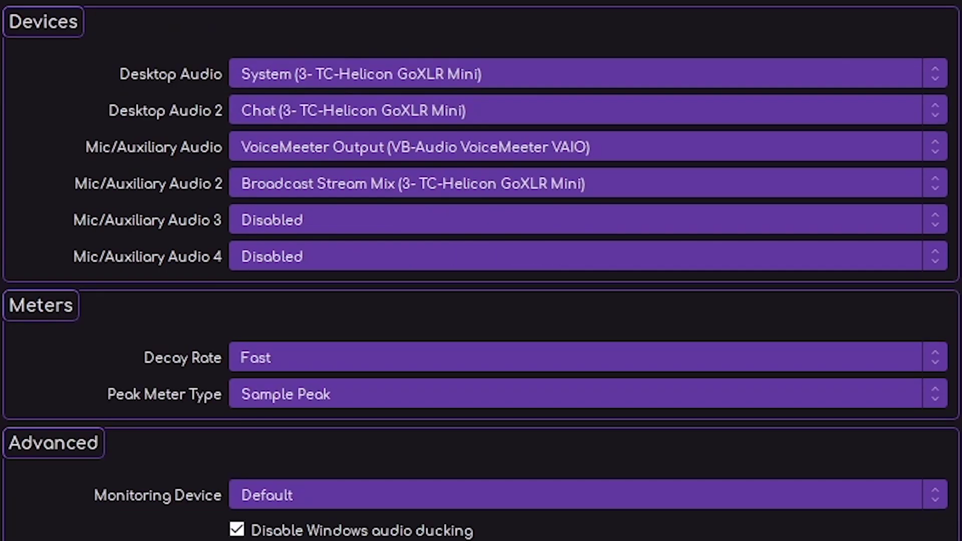
Step: Keep the Lanczos downscale filter and a 60 FPS common frame rate
scroll(34, 401, up, 5)
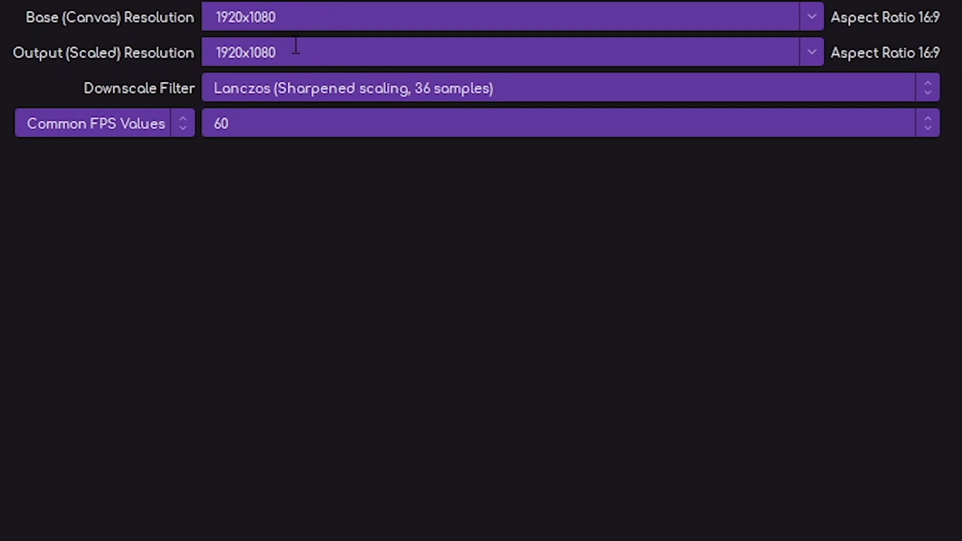
click(289, 97)
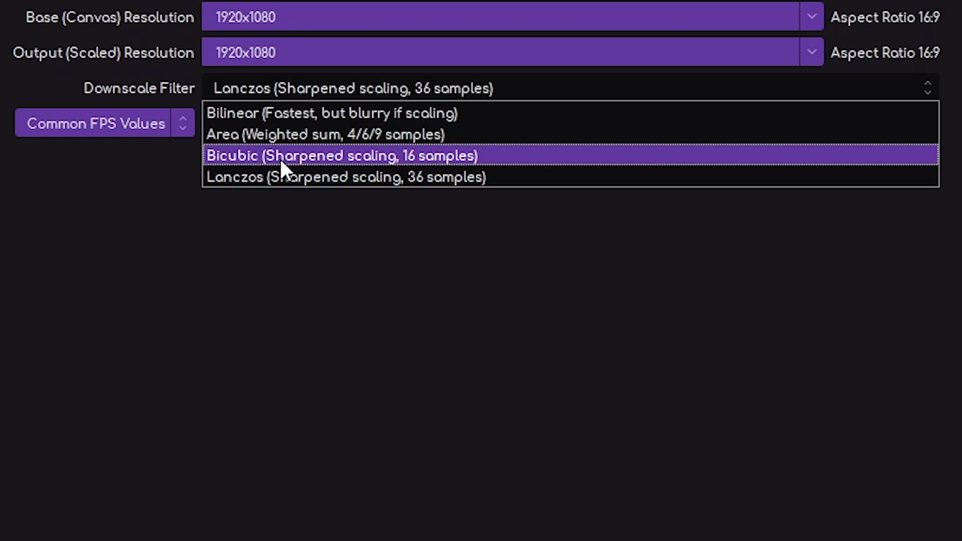
click(250, 187)
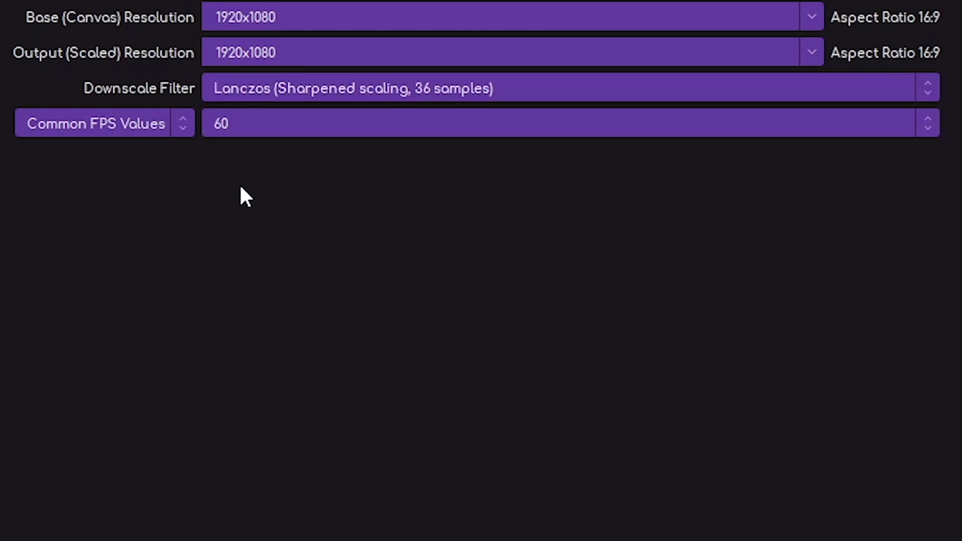
click(229, 131)
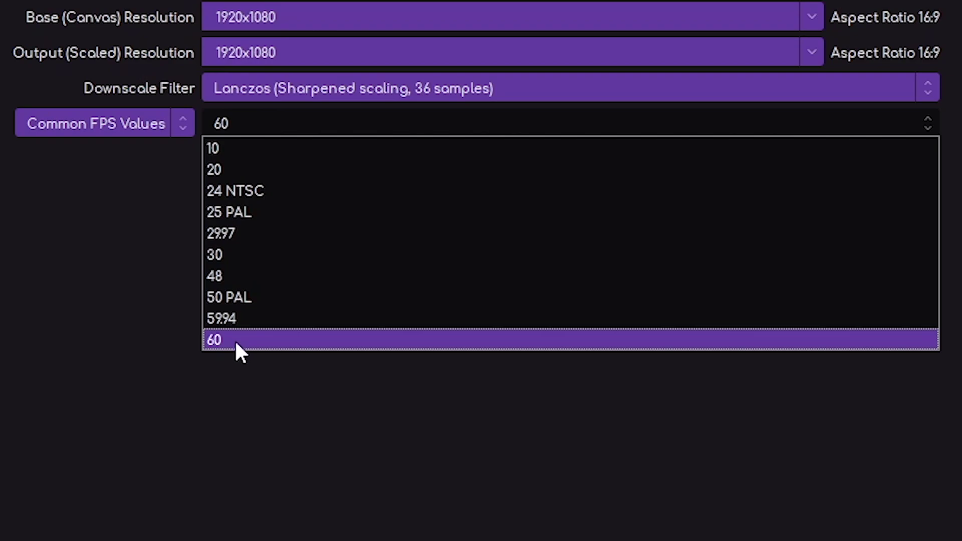
click(241, 122)
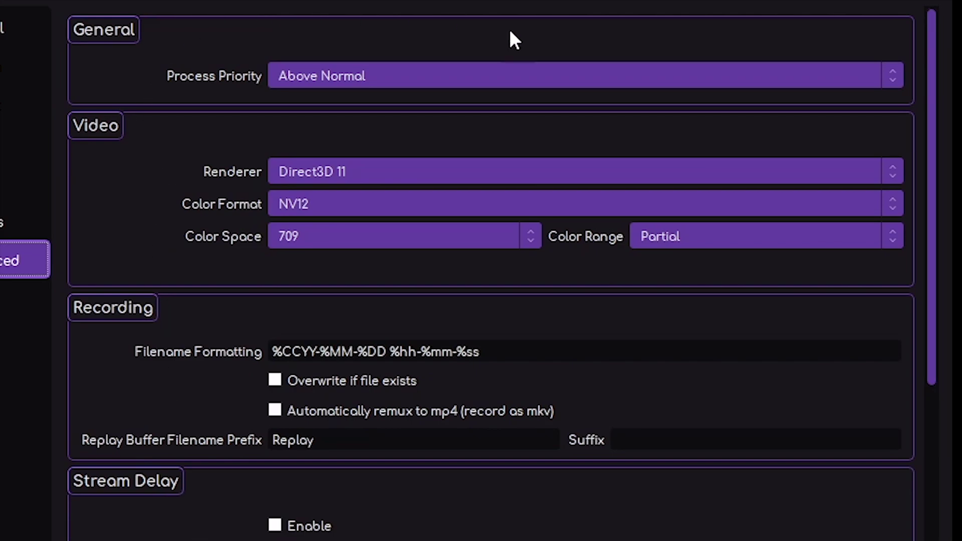
Step: Keep Above Normal process priority, Direct3D 11 renderer and NV12 color format
click(355, 90)
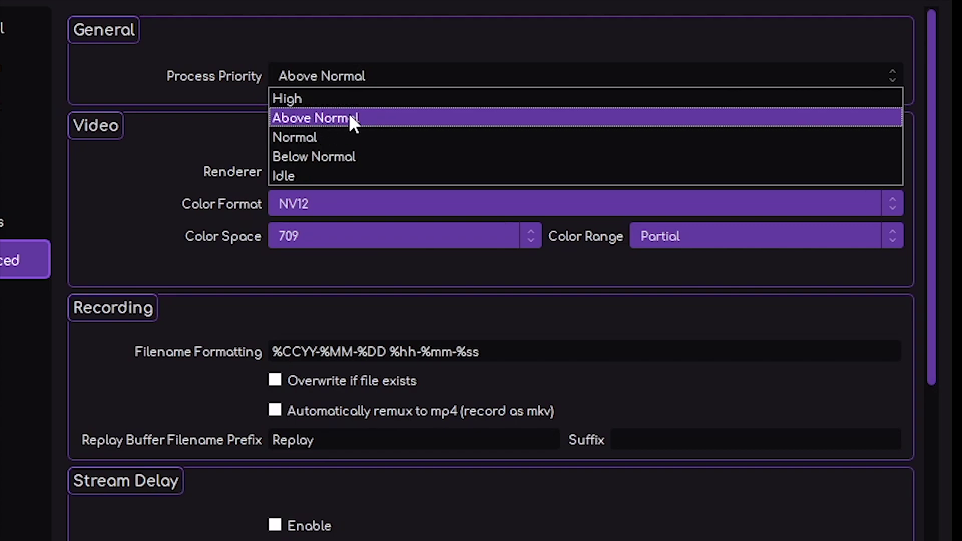
click(311, 62)
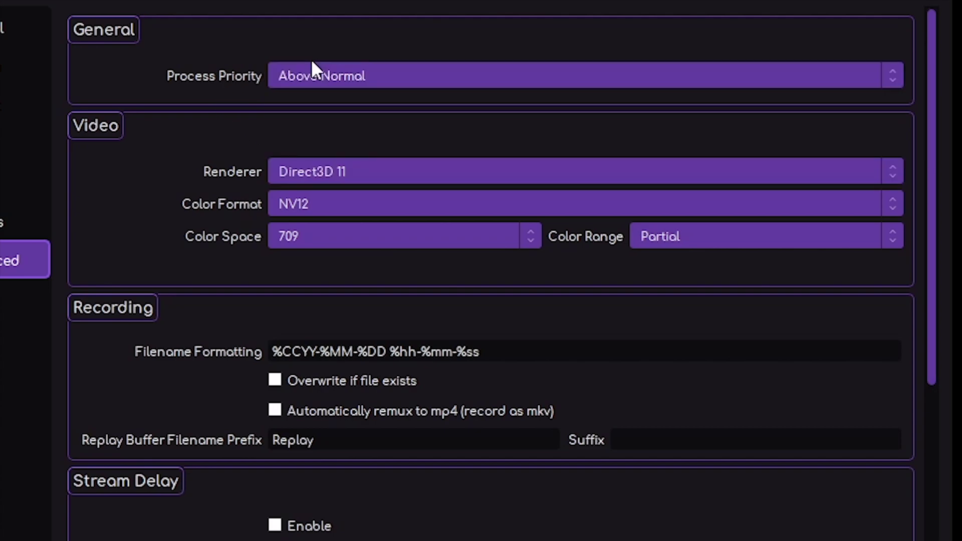
click(312, 176)
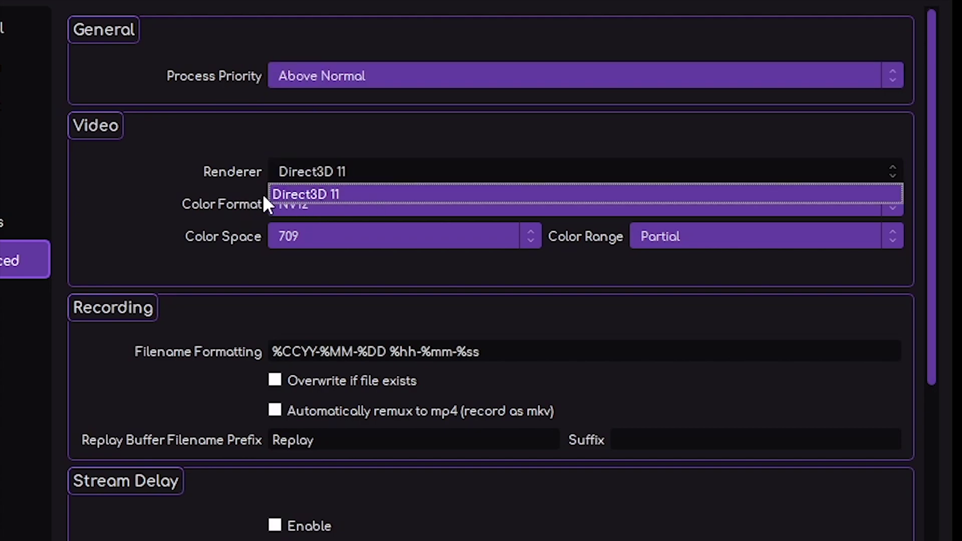
click(352, 180)
click(346, 206)
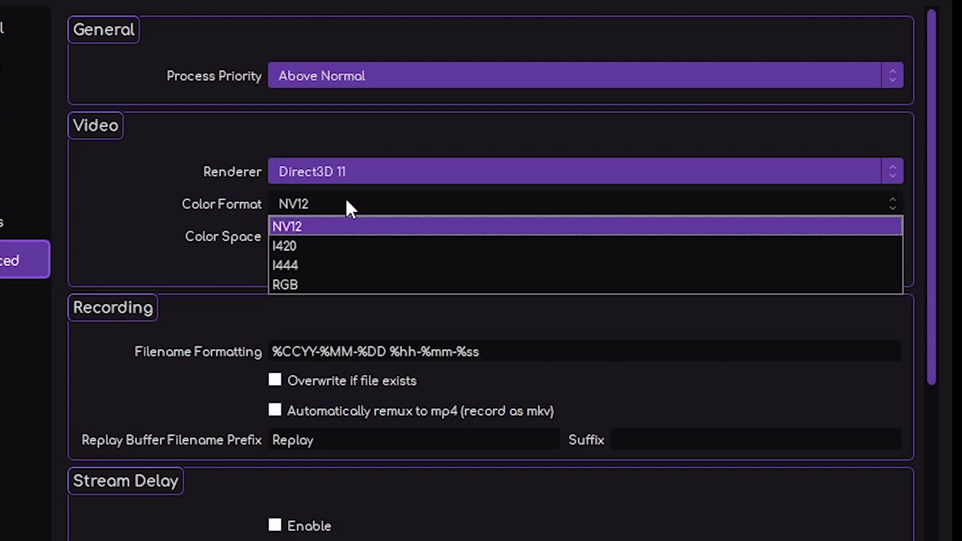
click(348, 206)
Step: Keep Color Space at 709 and Color Range at Partial, rechecking both lists
click(344, 239)
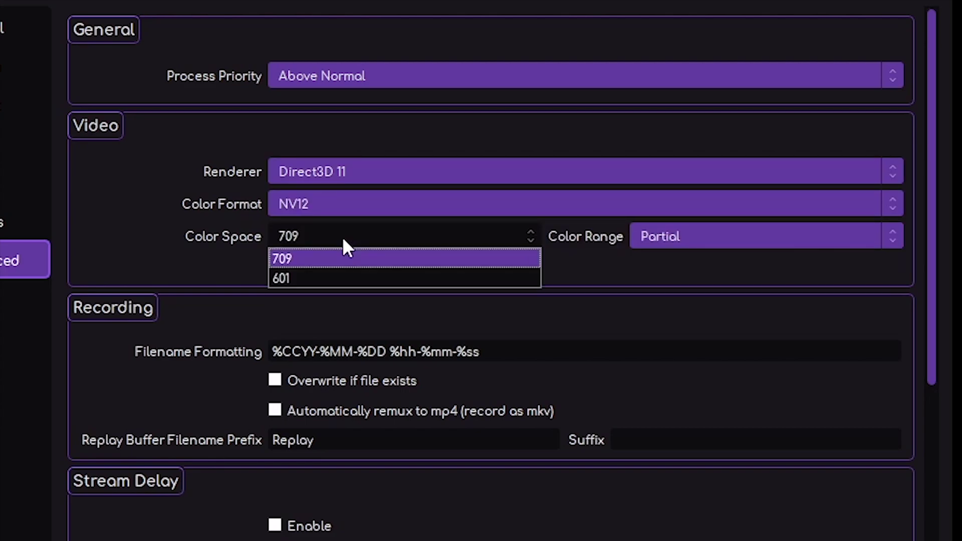
click(341, 236)
click(713, 233)
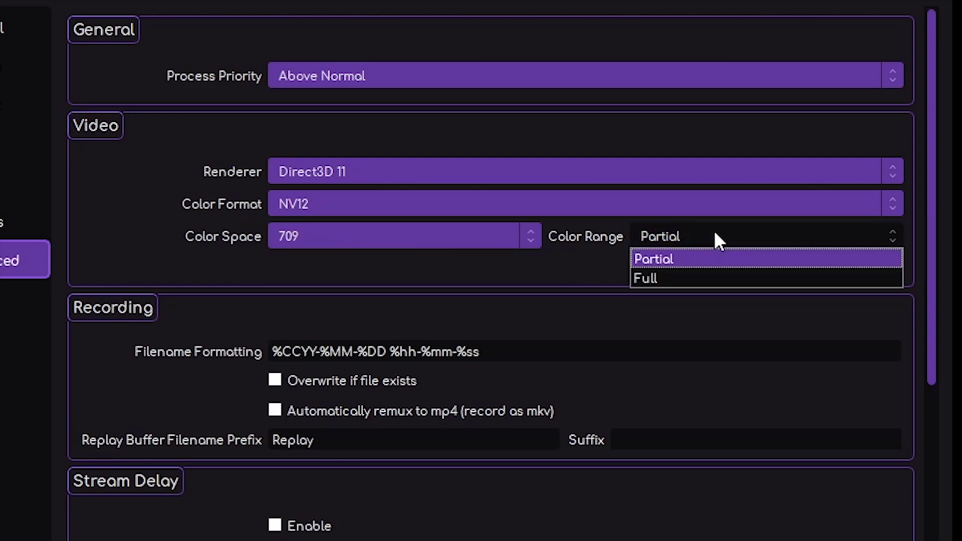
click(651, 260)
click(447, 238)
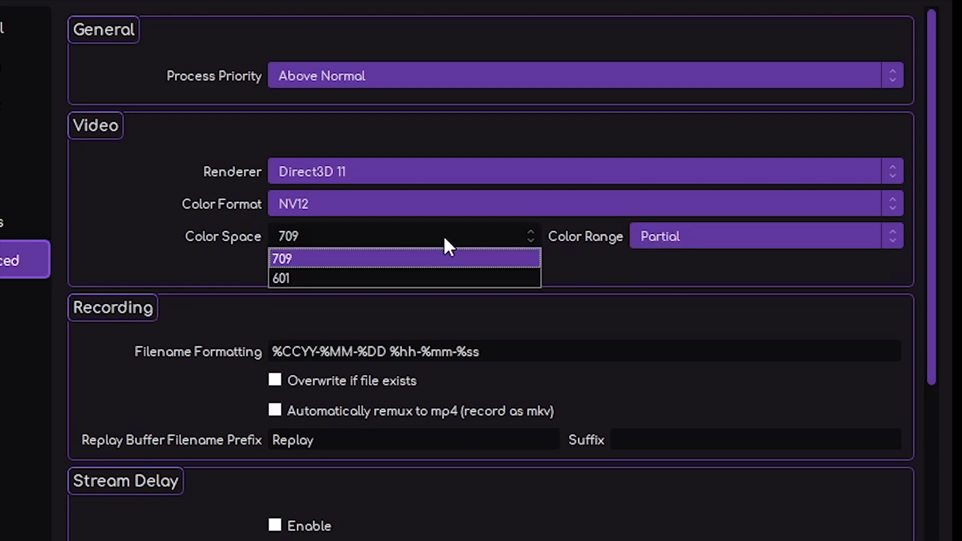
click(678, 235)
click(482, 234)
click(683, 231)
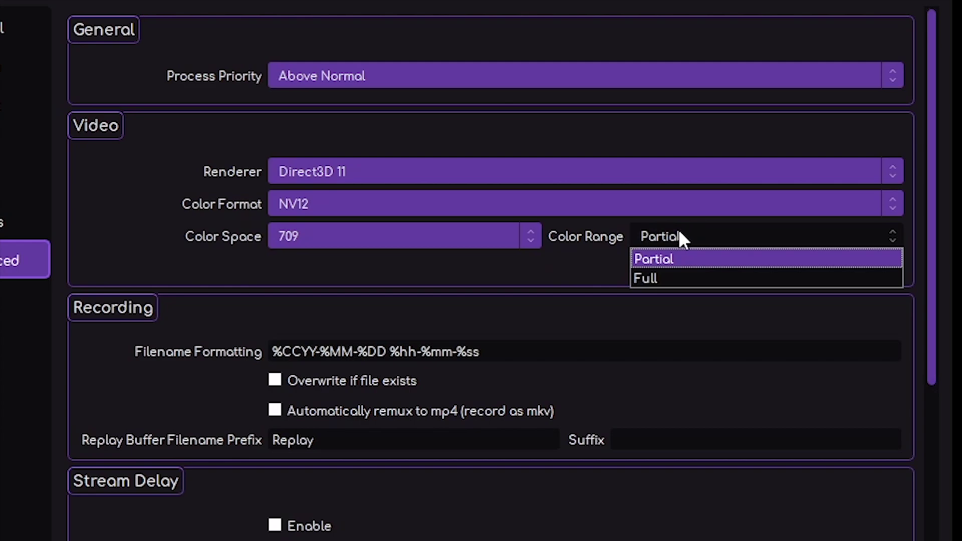
click(462, 239)
click(693, 238)
click(472, 236)
click(693, 236)
click(515, 236)
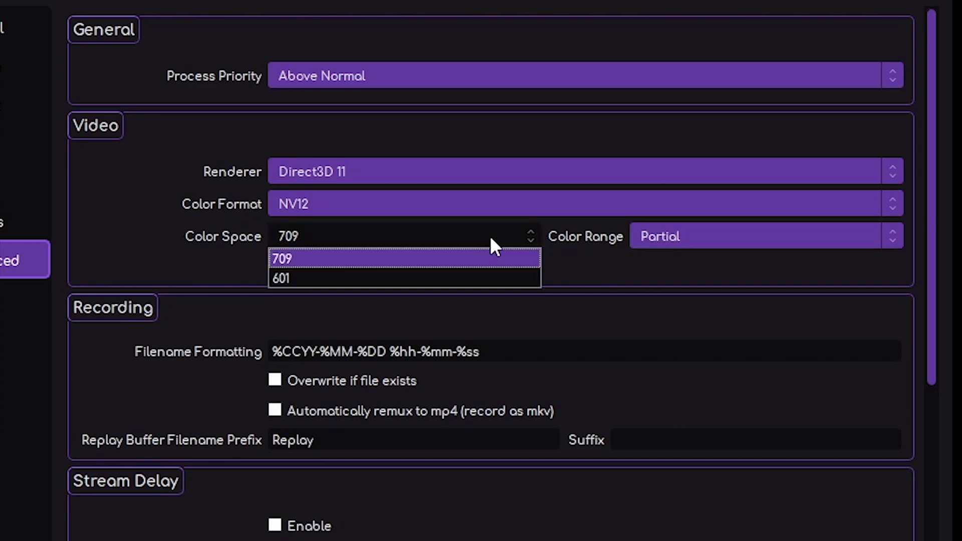
click(711, 235)
click(666, 233)
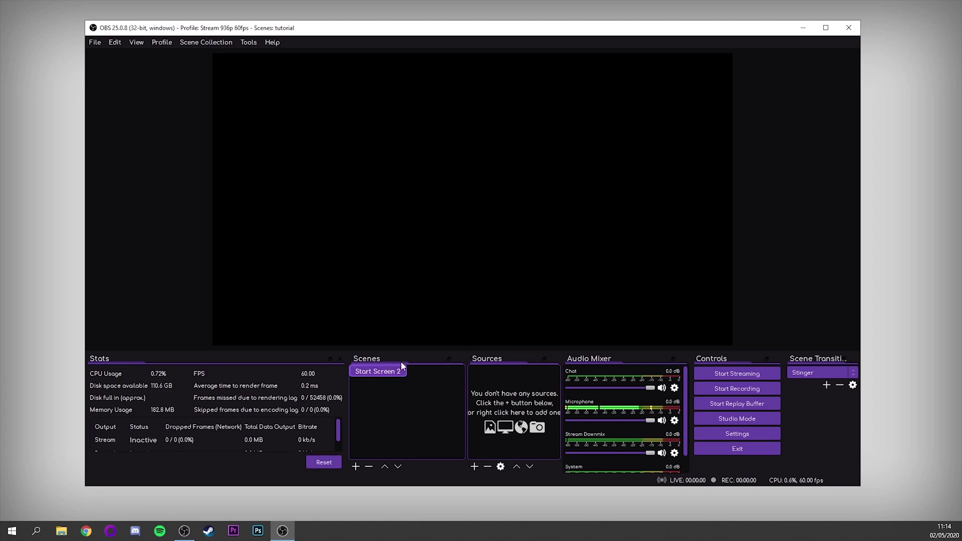
Step: Add a Game Capture source in Capture specific window mode, leaving the window choice empty
right_click(519, 396)
mouse_move(523, 401)
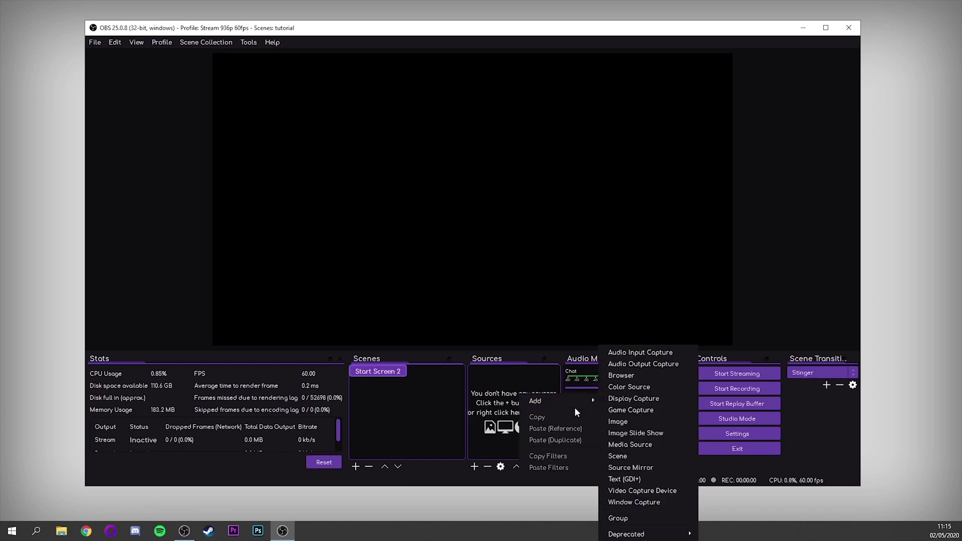
click(620, 411)
click(492, 325)
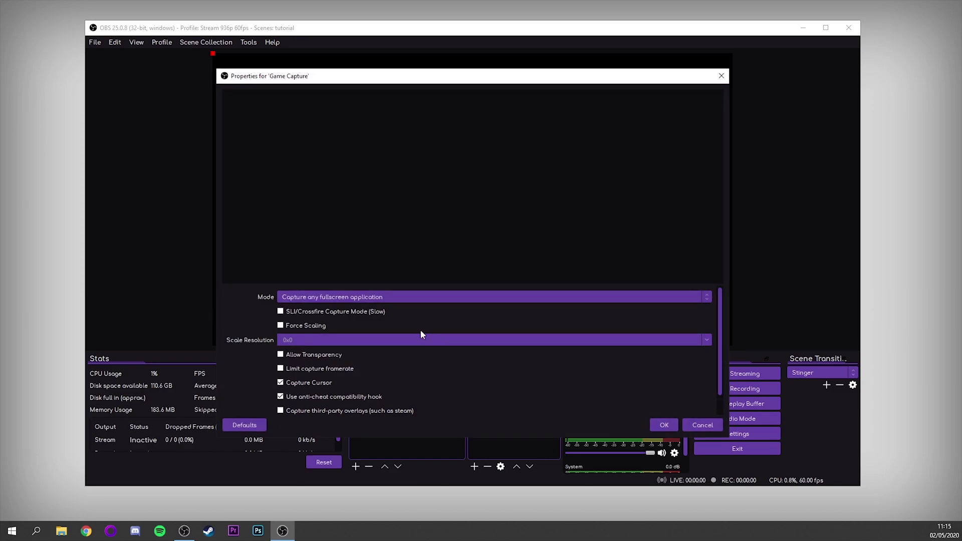
click(330, 297)
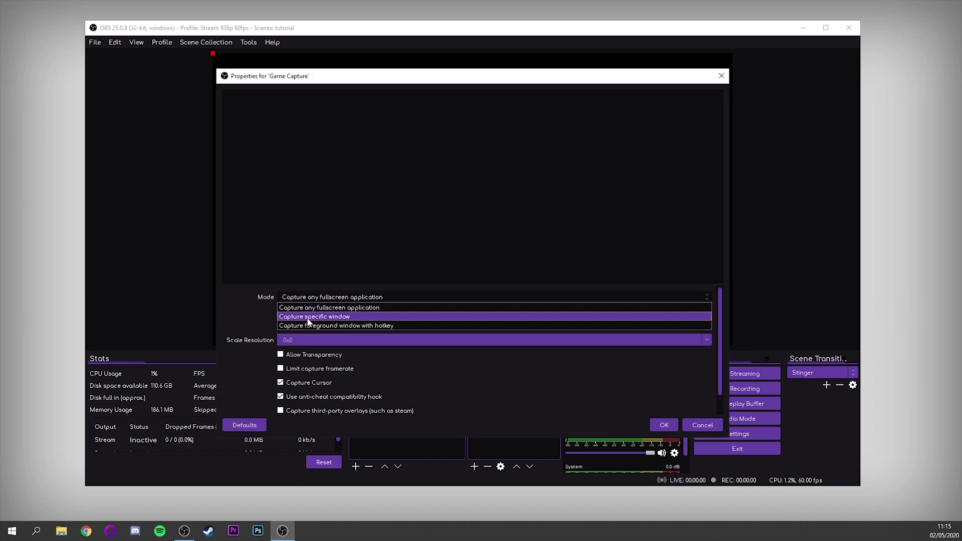
click(309, 317)
click(321, 292)
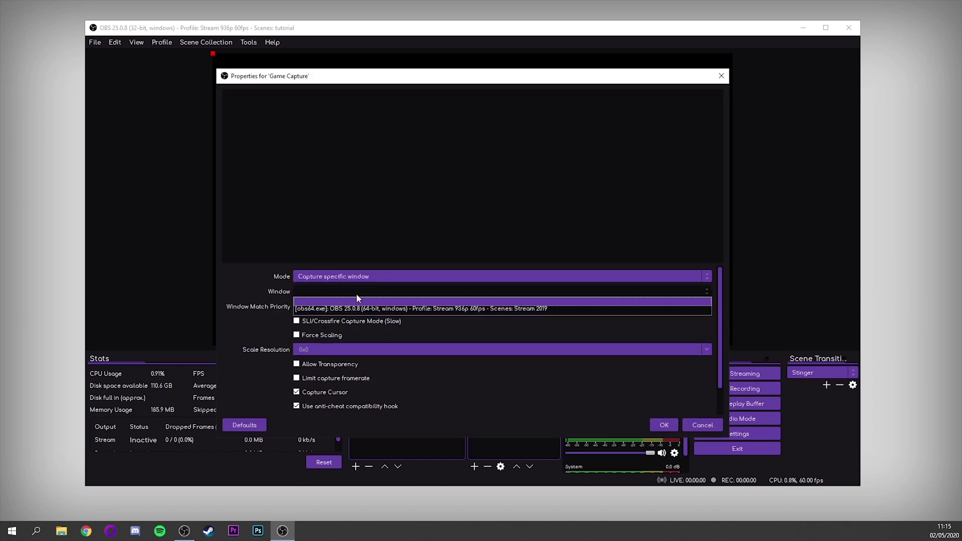
click(343, 295)
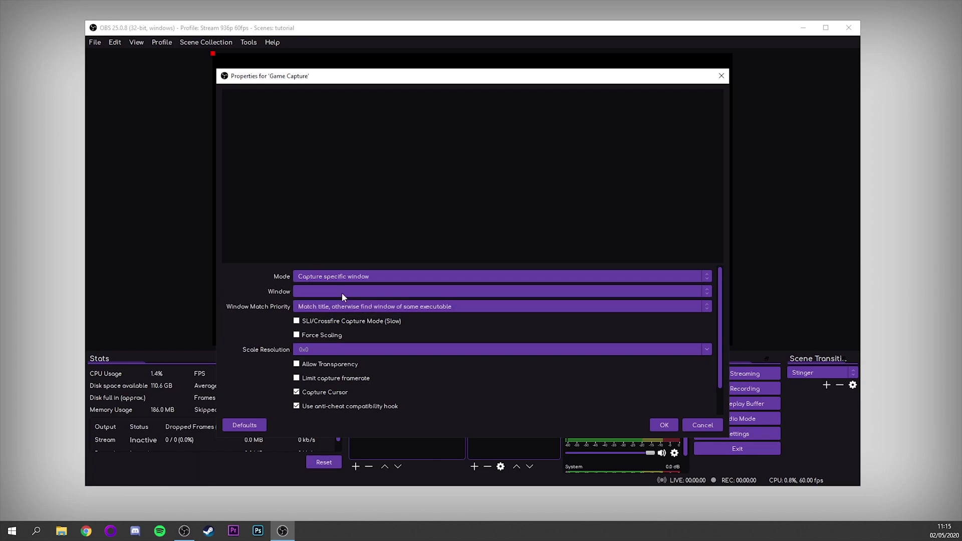
click(691, 426)
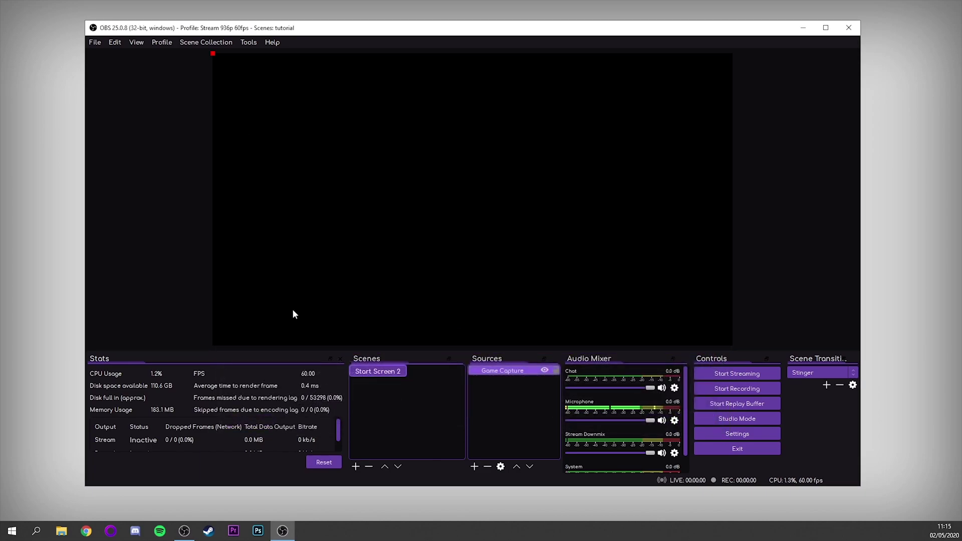